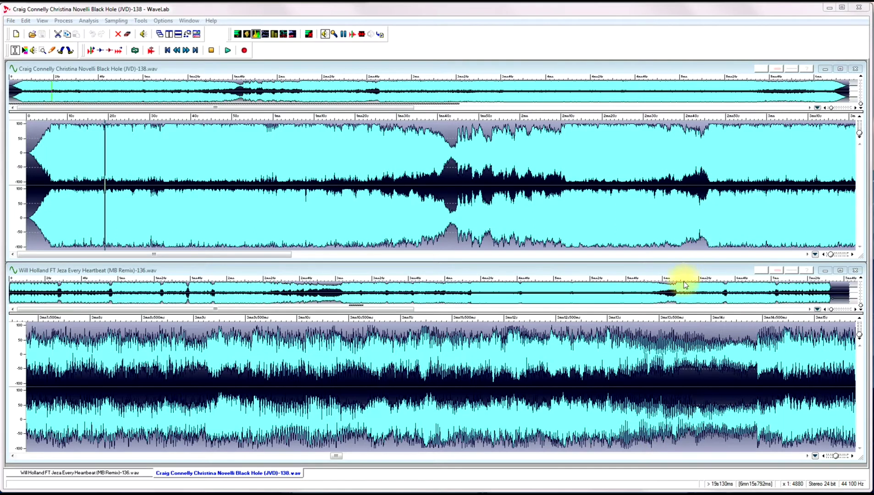
Close the Every Heartbeat file and enlarge the Black Hole waveform window to fill the workspace, zoomed in around the 59-second mark
{"action": "left_click", "coordinate": [696, 270]}
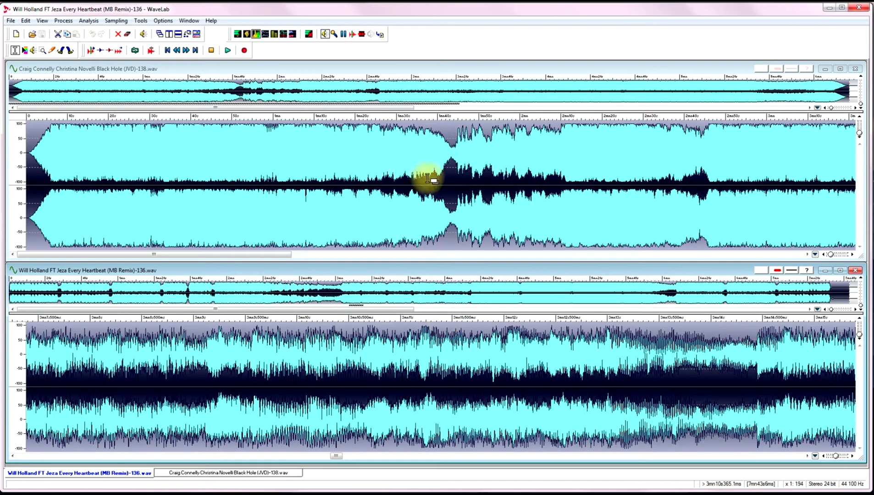
{"action": "left_click", "coordinate": [406, 70]}
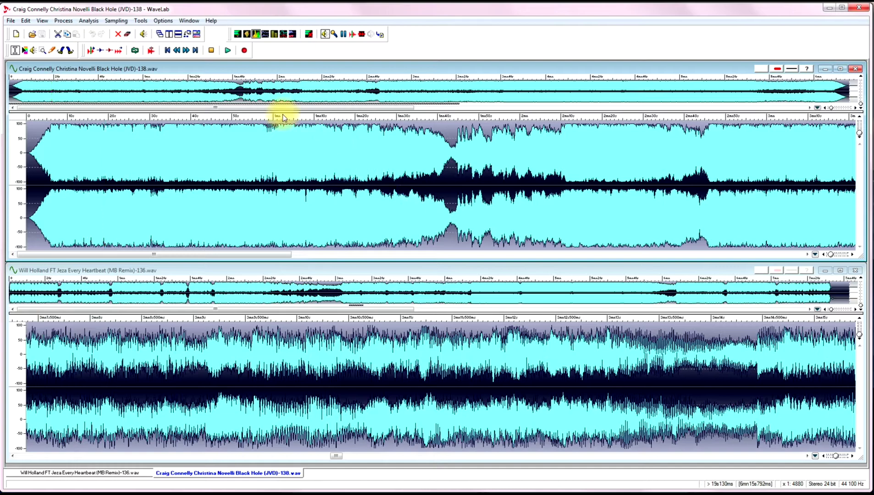
{"action": "left_click_drag", "start_coordinate": [271, 118], "coordinate": [351, 160]}
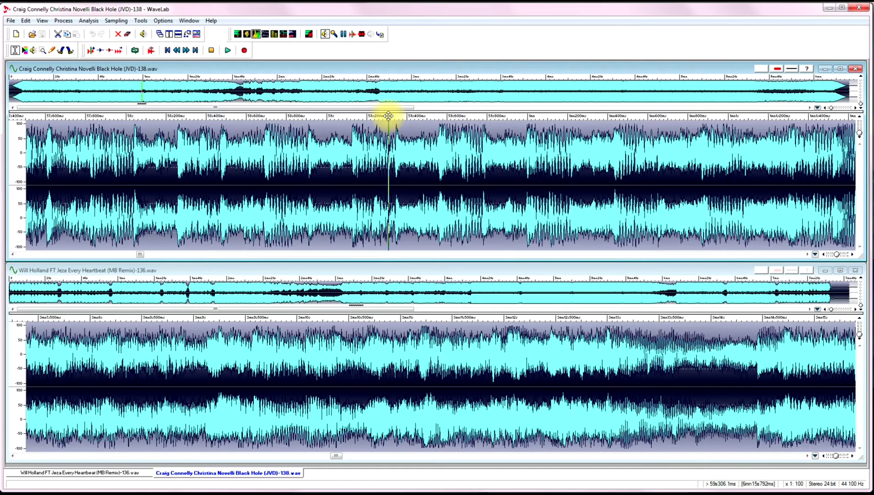
{"action": "left_click", "coordinate": [859, 271]}
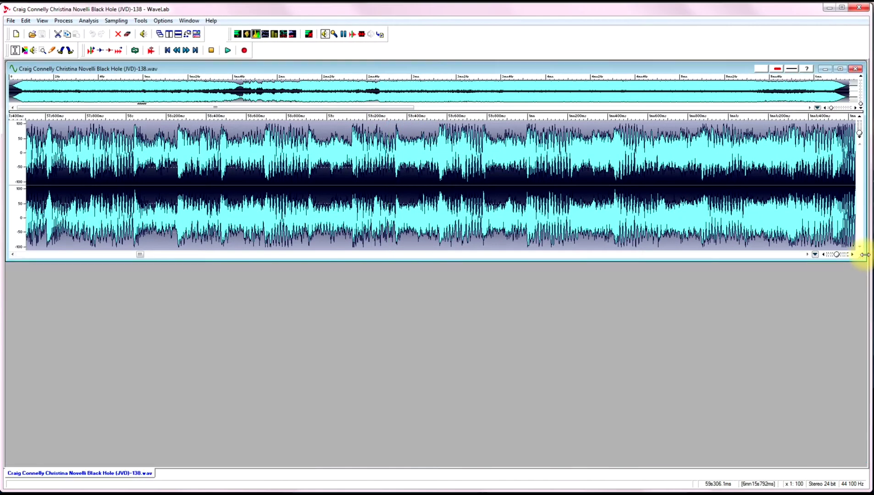
{"action": "left_click_drag", "start_coordinate": [859, 260], "coordinate": [853, 464]}
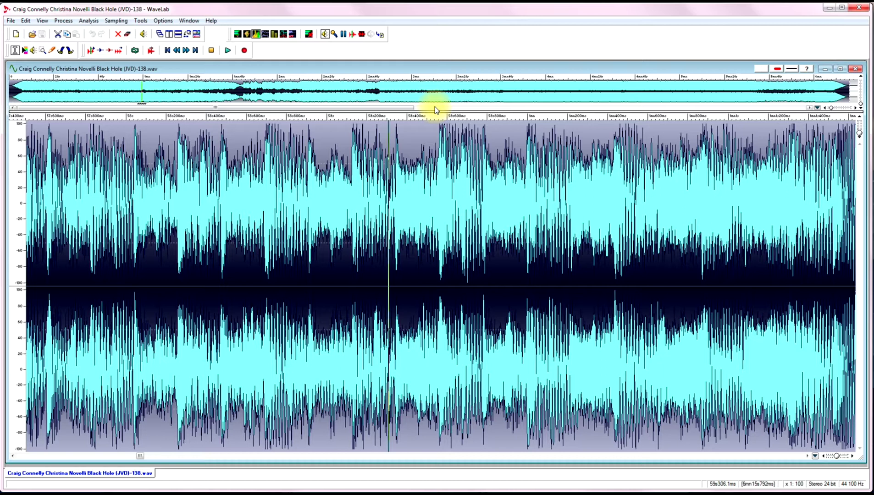
Run a global analysis on the entire Black Hole track and view its Extra and Loudness results
{"action": "left_click", "coordinate": [592, 65]}
{"action": "double_click", "coordinate": [404, 218]}
{"action": "left_click", "coordinate": [353, 242]}
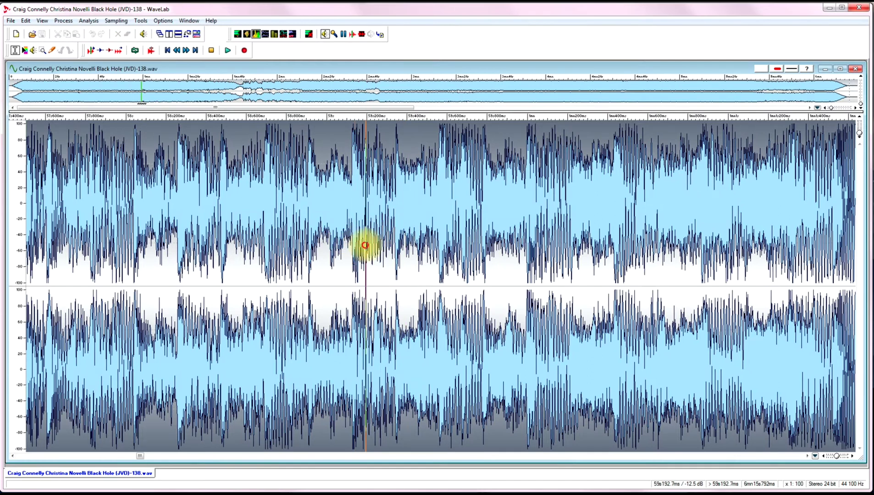
{"action": "double_click", "coordinate": [365, 242]}
{"action": "left_click", "coordinate": [89, 21]}
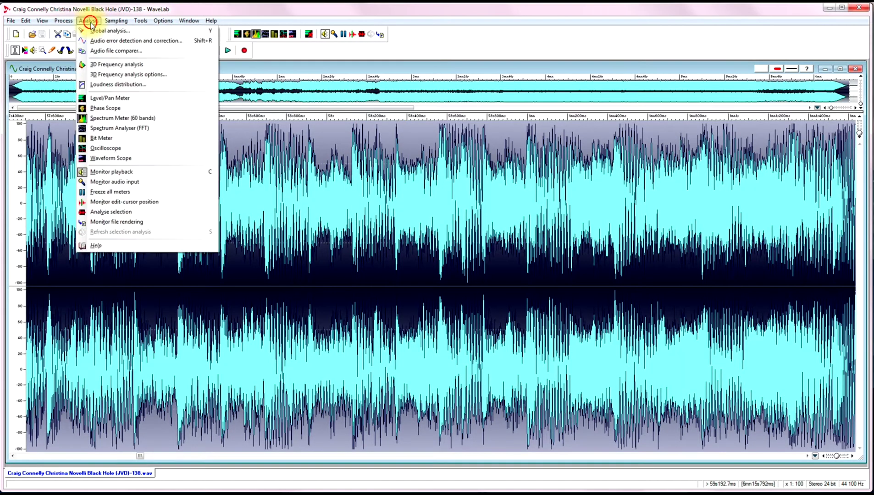
{"action": "left_click", "coordinate": [103, 29]}
{"action": "left_click", "coordinate": [494, 263]}
{"action": "left_click", "coordinate": [472, 133]}
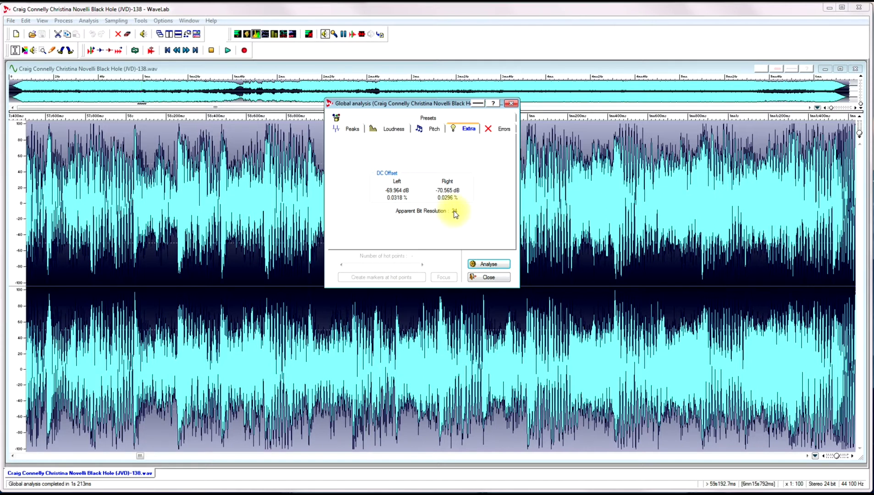
{"action": "key", "text": "space"}
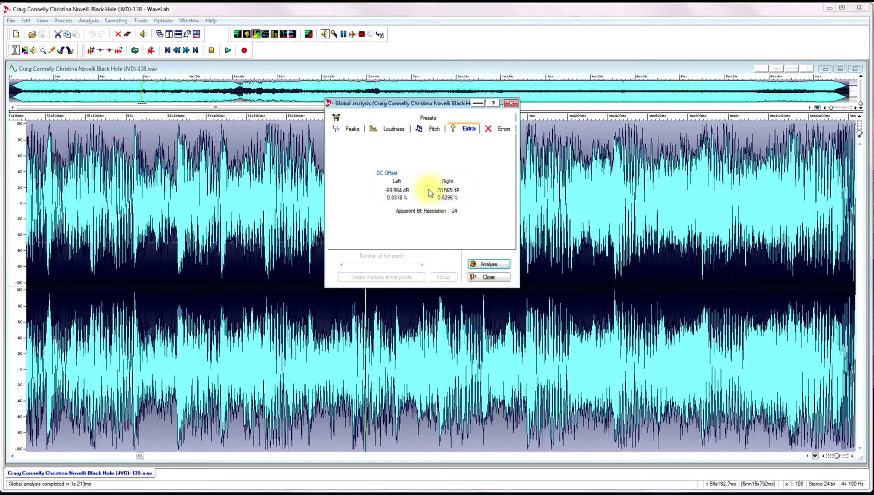
{"action": "left_click", "coordinate": [397, 133]}
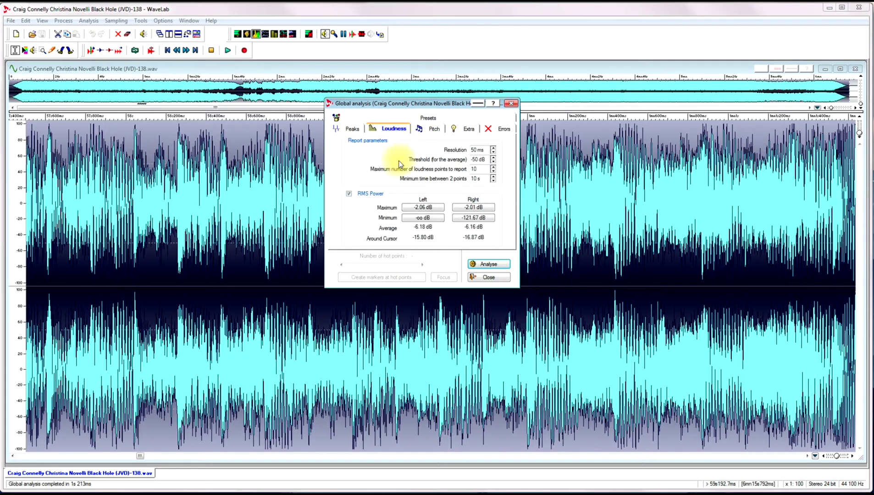
Select about 900 ms of audio around the 59-second mark and analyse the loudness of that section
{"action": "left_click", "coordinate": [311, 318]}
{"action": "left_click_drag", "start_coordinate": [237, 319], "coordinate": [418, 332]}
{"action": "left_click", "coordinate": [488, 264]}
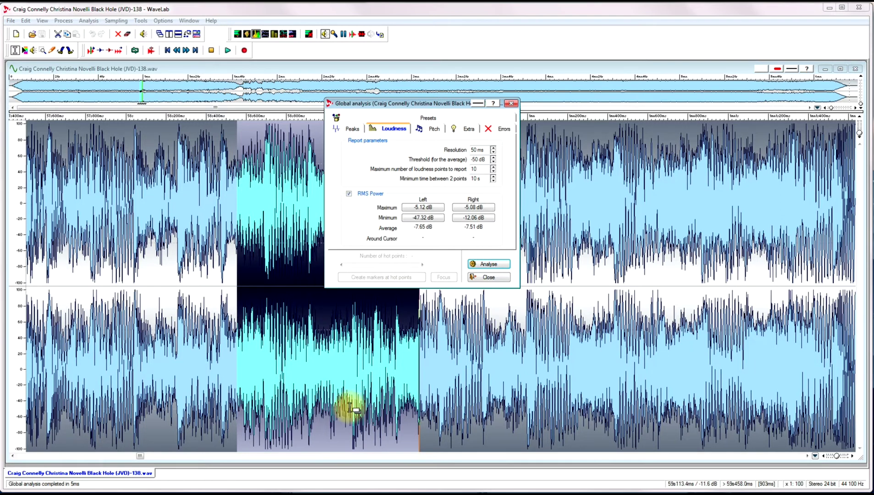
Show the entire track from its beginning and move the Global analysis window clear of the main waveform area
{"action": "double_click", "coordinate": [266, 314]}
{"action": "right_click", "coordinate": [282, 307]}
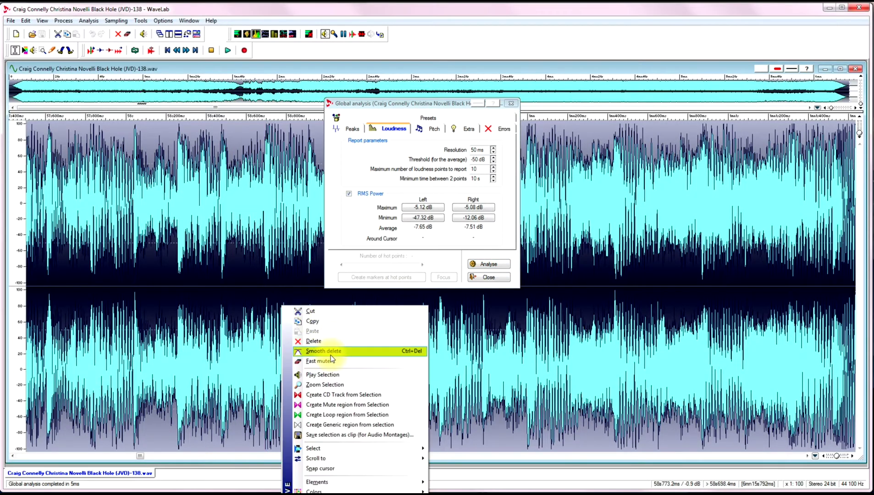
{"action": "left_click", "coordinate": [295, 120]}
{"action": "left_click_drag", "start_coordinate": [296, 120], "coordinate": [302, 51]}
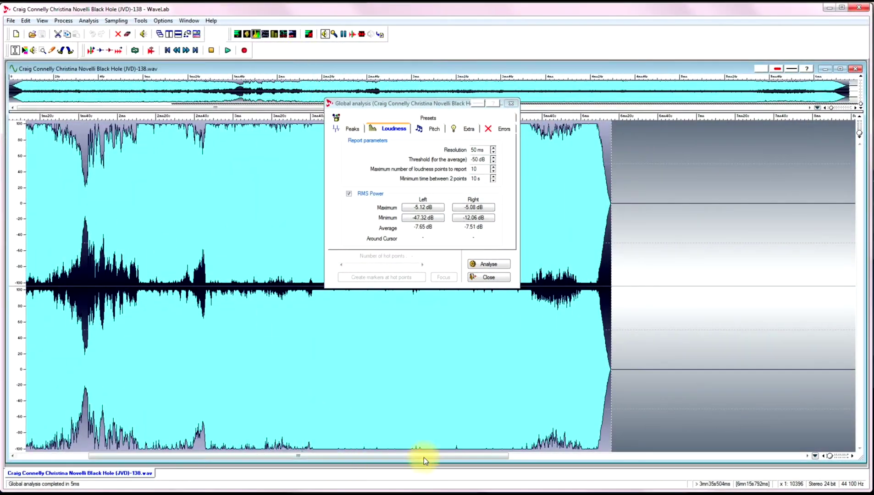
{"action": "left_click_drag", "start_coordinate": [504, 455], "coordinate": [357, 459]}
{"action": "left_click_drag", "start_coordinate": [454, 103], "coordinate": [721, 78]}
{"action": "left_click", "coordinate": [443, 258]}
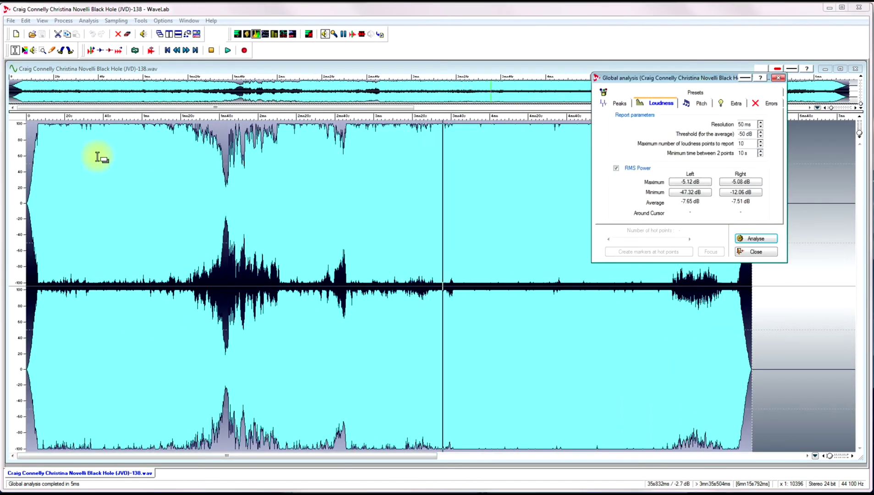
Select the loud opening section, inspect its waveform up close, and reselect about 47 seconds of it from the 22-second mark
{"action": "left_click", "coordinate": [59, 274]}
{"action": "left_click_drag", "start_coordinate": [58, 275], "coordinate": [157, 295]}
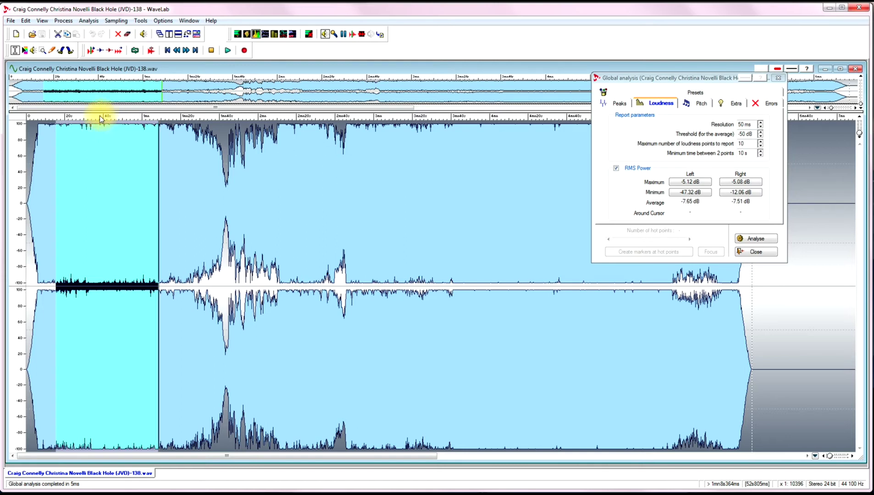
{"action": "left_click", "coordinate": [136, 207], "text": "shift"}
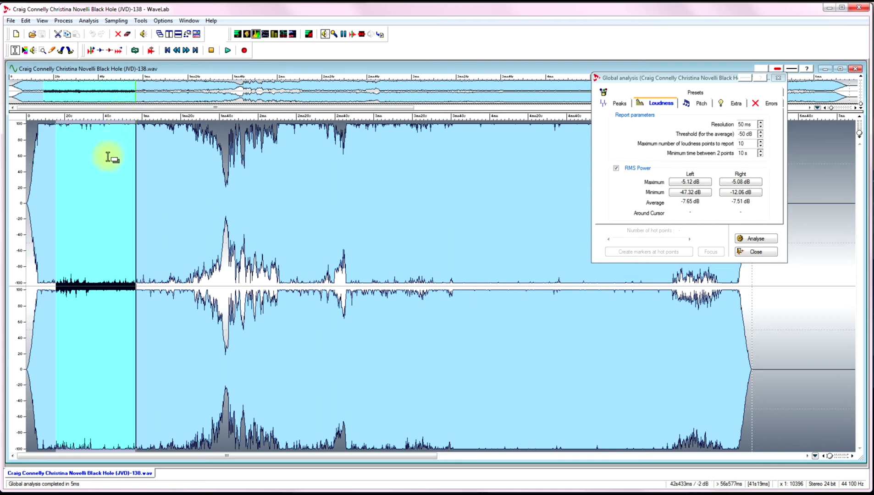
{"action": "left_click_drag", "start_coordinate": [101, 119], "coordinate": [107, 156]}
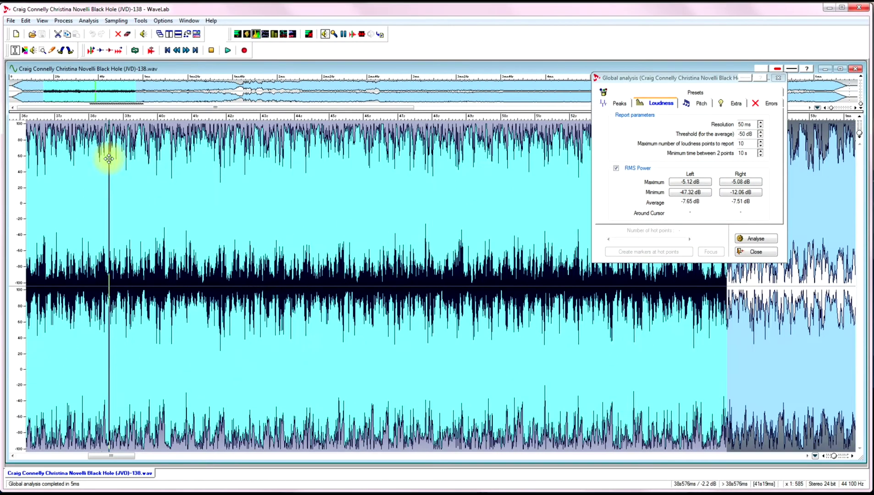
{"action": "left_click", "coordinate": [282, 154]}
{"action": "left_click", "coordinate": [227, 152]}
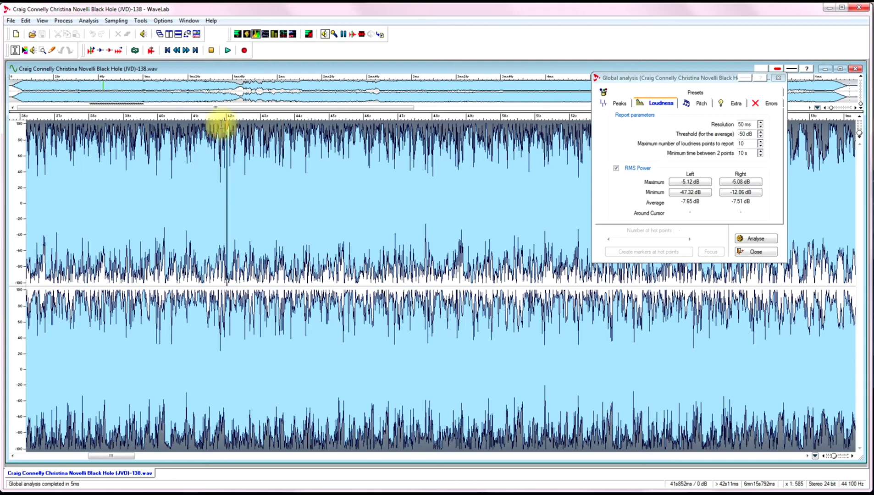
{"action": "left_click_drag", "start_coordinate": [205, 117], "coordinate": [210, 79]}
{"action": "left_click_drag", "start_coordinate": [186, 270], "coordinate": [78, 277]}
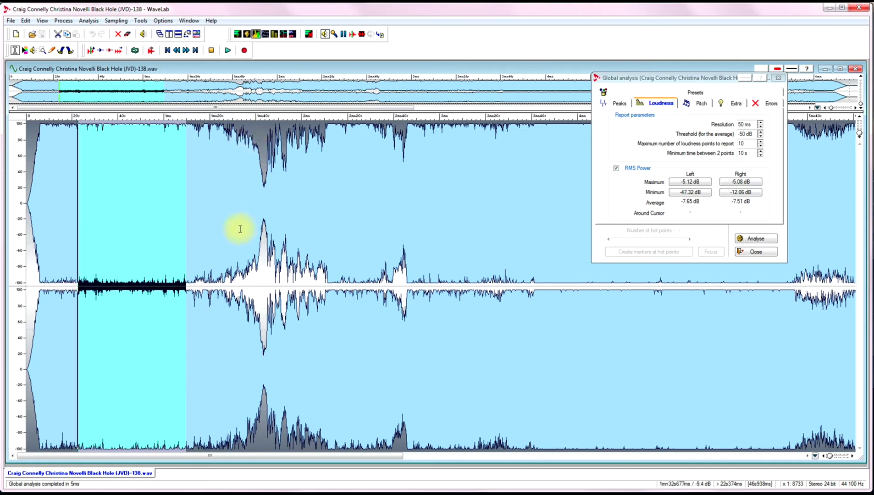
Select about 8.8 seconds around the breakdown dip, starting near 1 min 39 s, and analyse its loudness
{"action": "left_click_drag", "start_coordinate": [237, 230], "coordinate": [329, 247]}
{"action": "left_click_drag", "start_coordinate": [247, 210], "coordinate": [295, 219]}
{"action": "left_click_drag", "start_coordinate": [271, 118], "coordinate": [334, 203]}
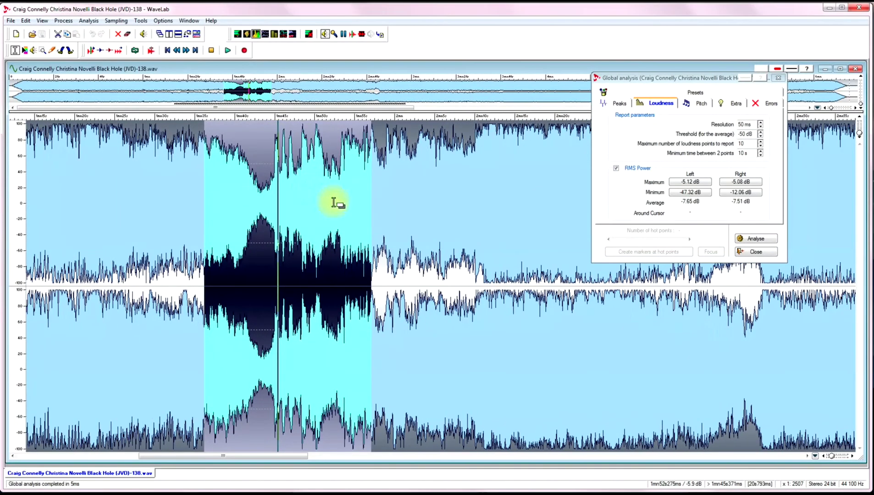
{"action": "left_click_drag", "start_coordinate": [372, 224], "coordinate": [301, 238]}
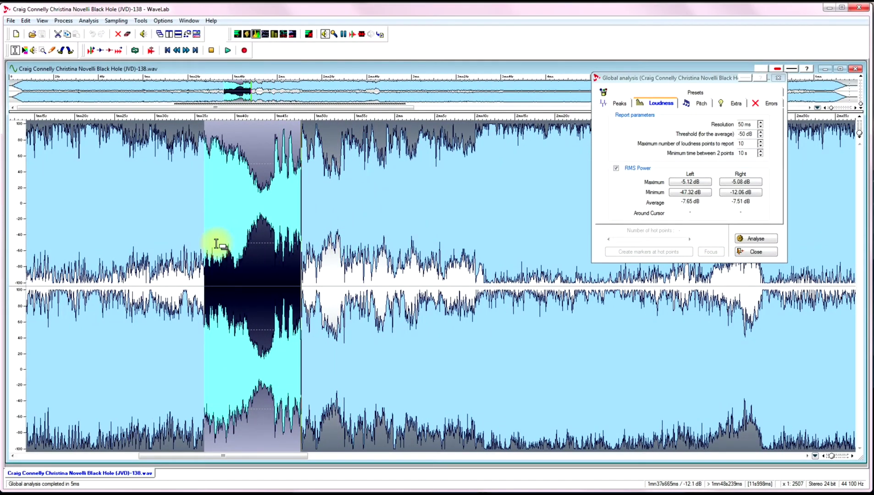
{"action": "left_click_drag", "start_coordinate": [207, 241], "coordinate": [230, 247]}
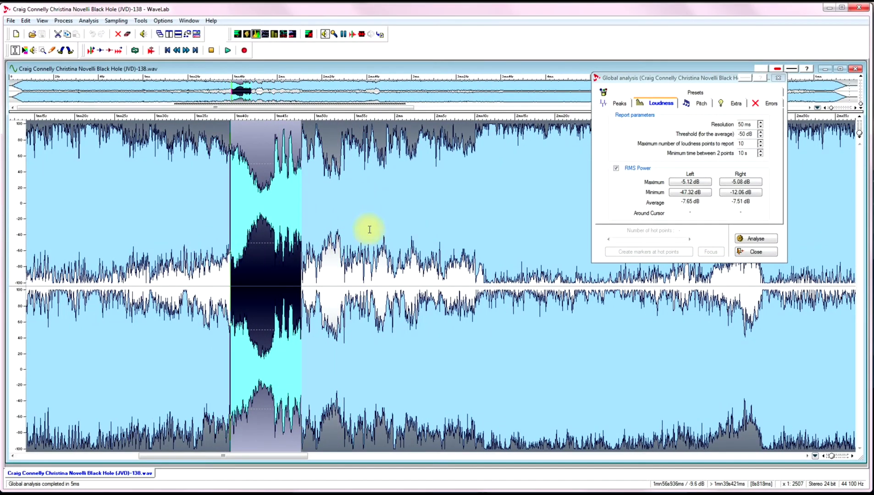
{"action": "left_click_drag", "start_coordinate": [663, 78], "coordinate": [460, 137]}
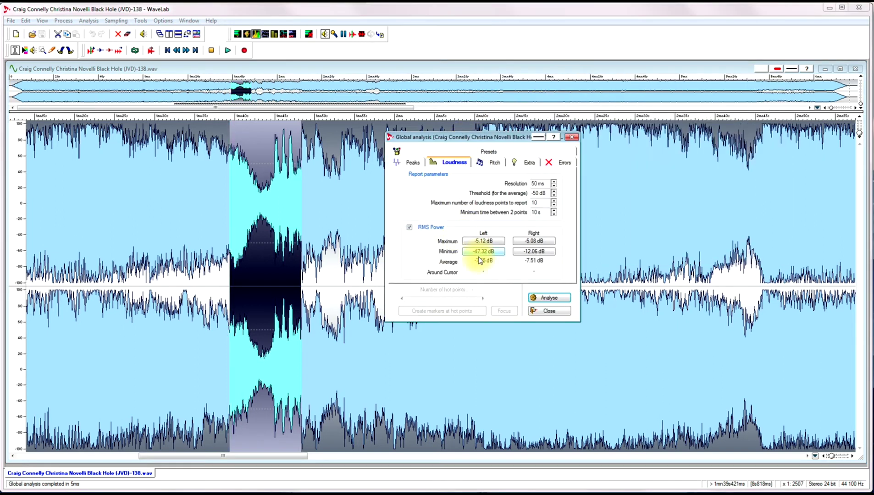
{"action": "left_click", "coordinate": [550, 299]}
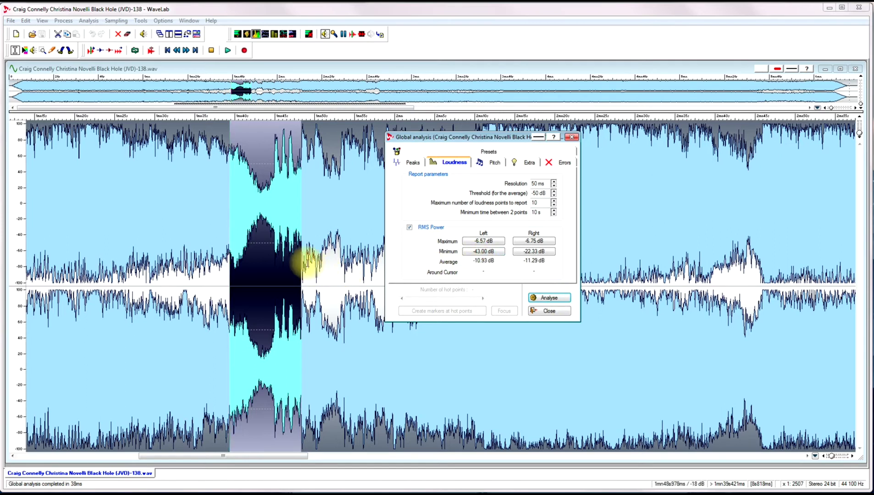
Narrow the selection to about 2.8 seconds at the quietest dip, analyse it, and compare its peak and loudness results
{"action": "left_click_drag", "start_coordinate": [303, 260], "coordinate": [249, 260]}
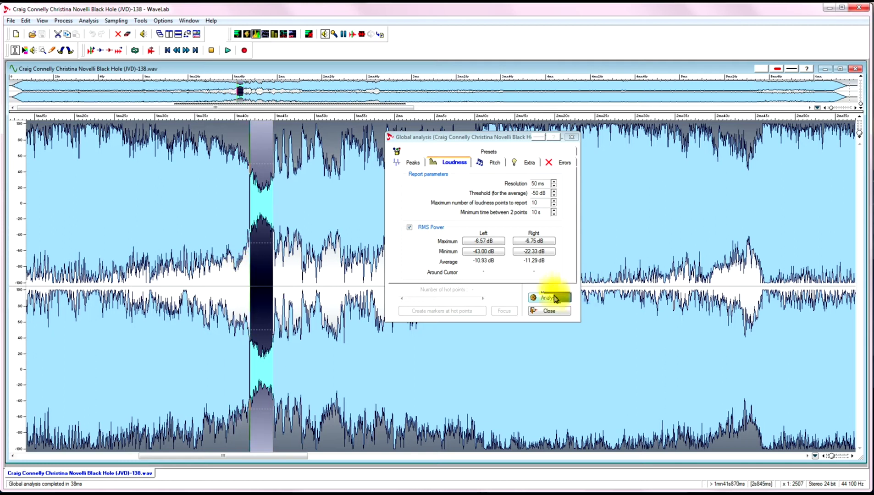
{"action": "left_click", "coordinate": [535, 298]}
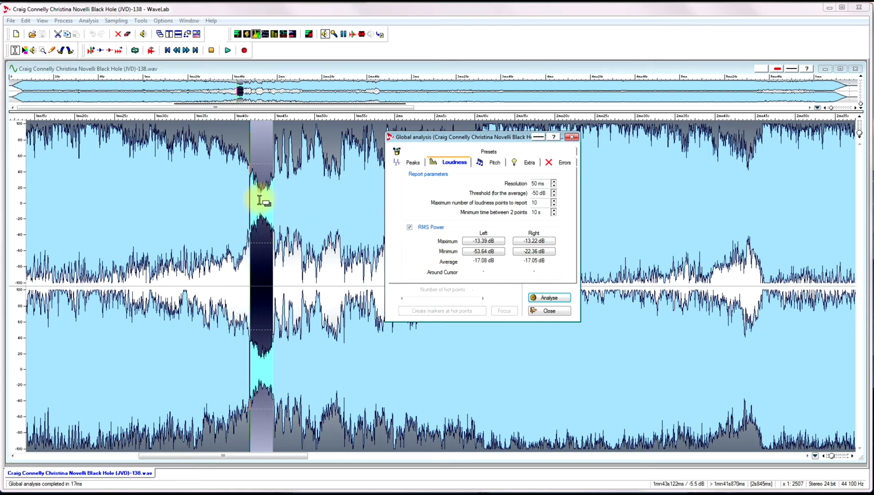
{"action": "left_click", "coordinate": [404, 165]}
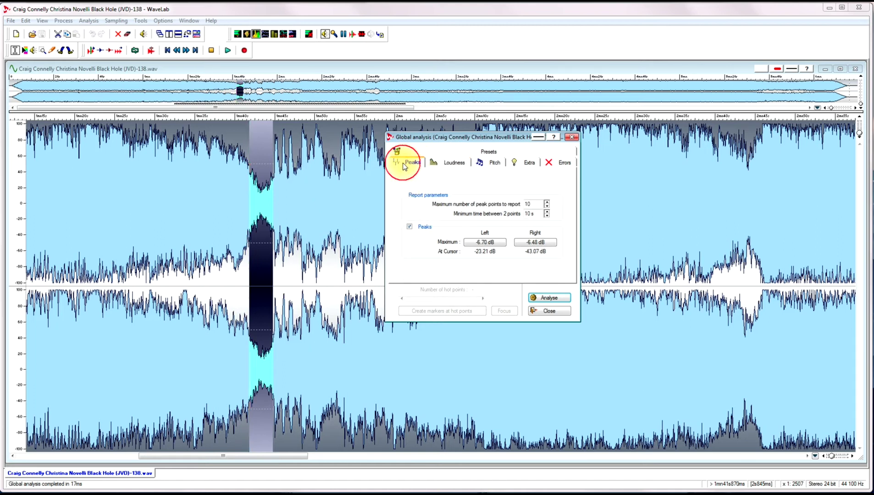
{"action": "left_click", "coordinate": [447, 163]}
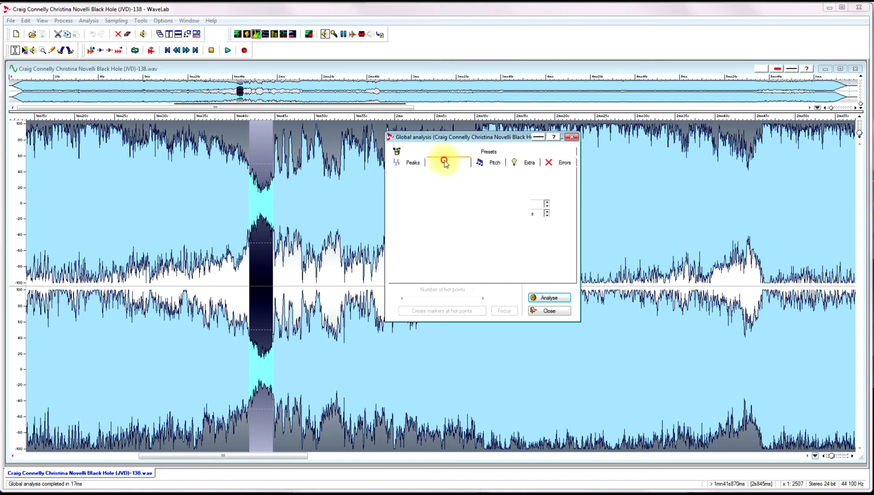
Close the global analysis and zoom out to show nearly the whole track
{"action": "left_click", "coordinate": [549, 310]}
{"action": "left_click", "coordinate": [354, 278]}
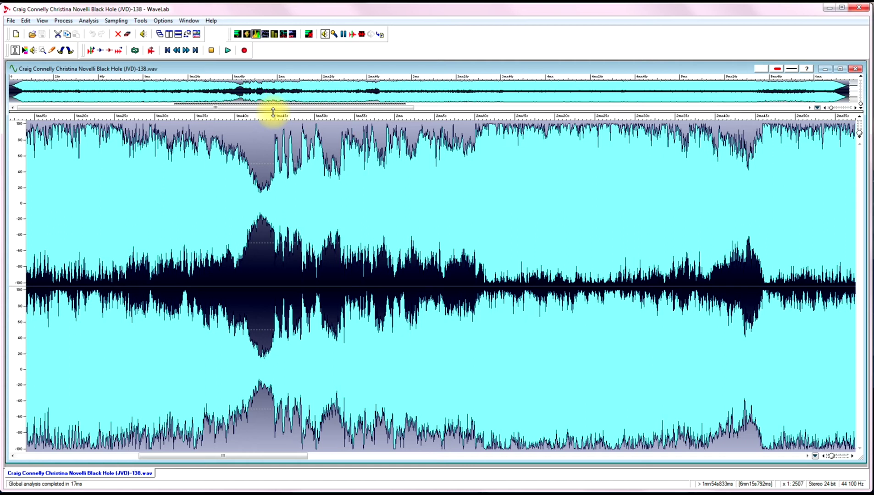
{"action": "left_click_drag", "start_coordinate": [265, 119], "coordinate": [273, 96]}
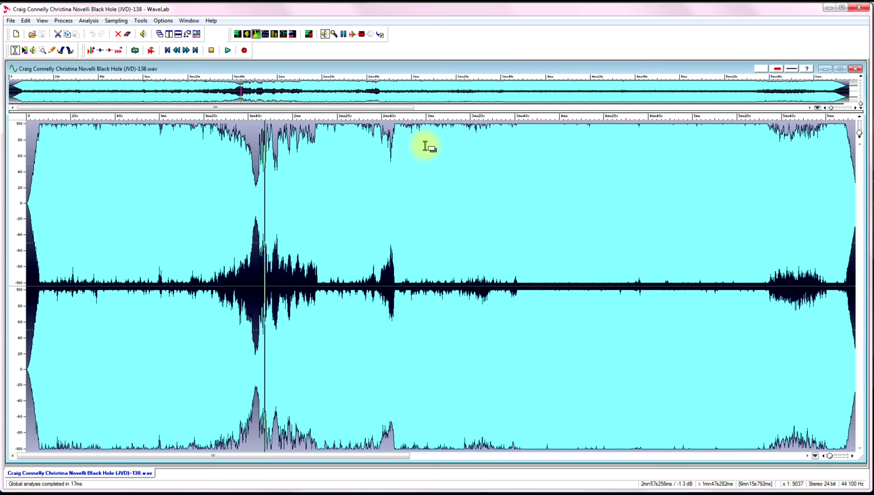
Play a selection of about 55 seconds from the loud opening section and check its output levels in the Master Section
{"action": "left_click_drag", "start_coordinate": [433, 166], "coordinate": [587, 340]}
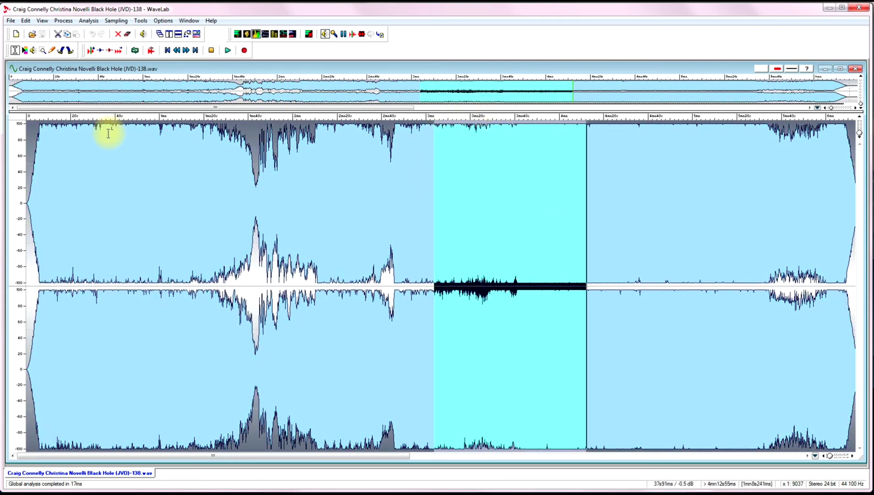
{"action": "left_click", "coordinate": [86, 305]}
{"action": "left_click_drag", "start_coordinate": [74, 304], "coordinate": [196, 316]}
{"action": "right_click", "coordinate": [156, 223]}
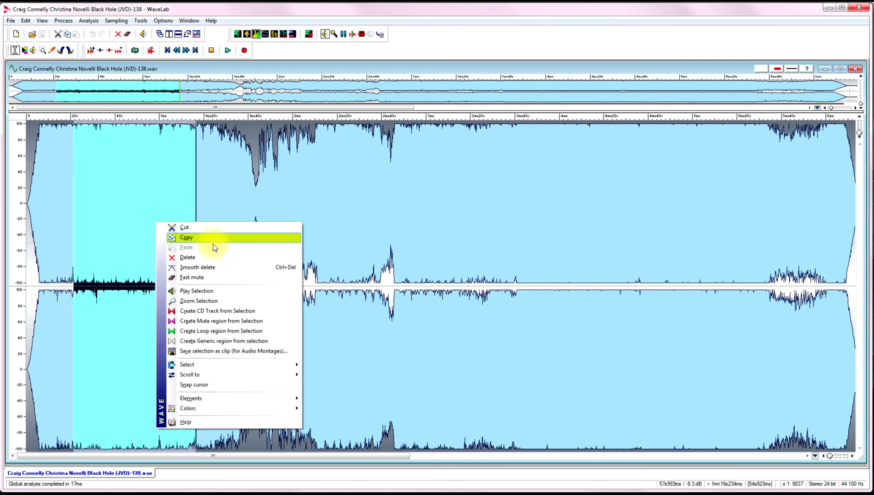
{"action": "left_click", "coordinate": [197, 294]}
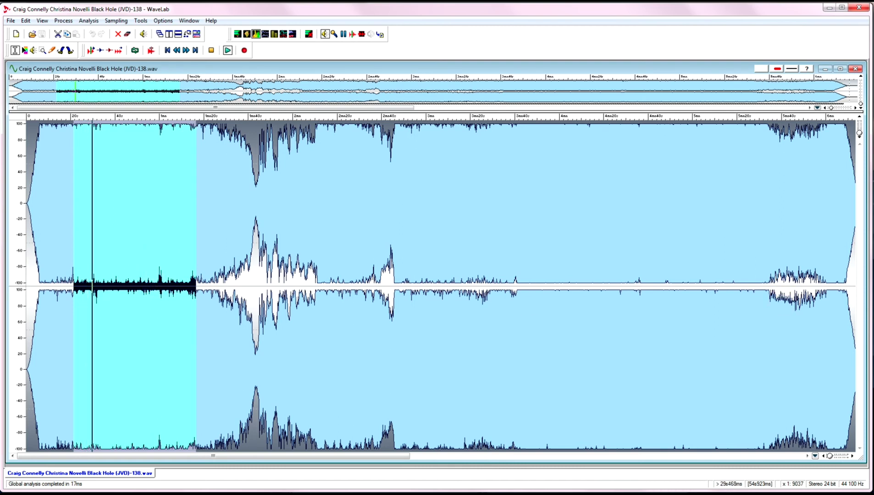
{"action": "left_click_drag", "start_coordinate": [680, 35], "coordinate": [606, 64]}
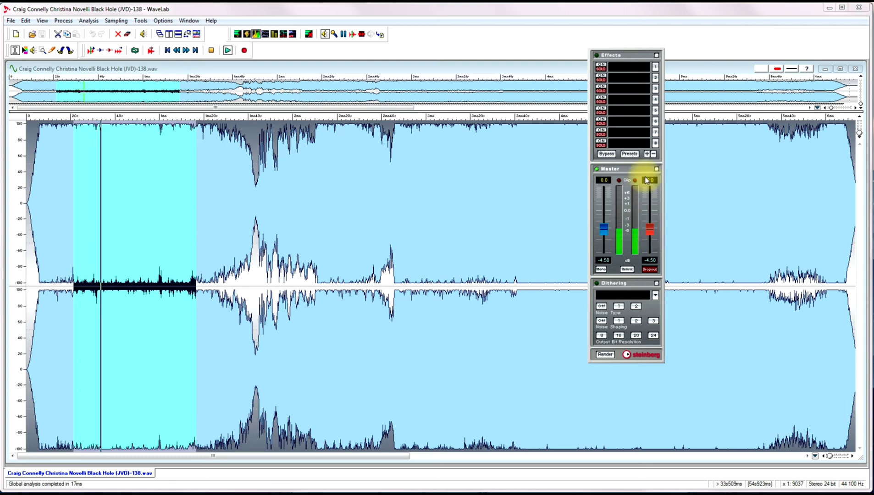
{"action": "left_click_drag", "start_coordinate": [613, 55], "coordinate": [871, 151]}
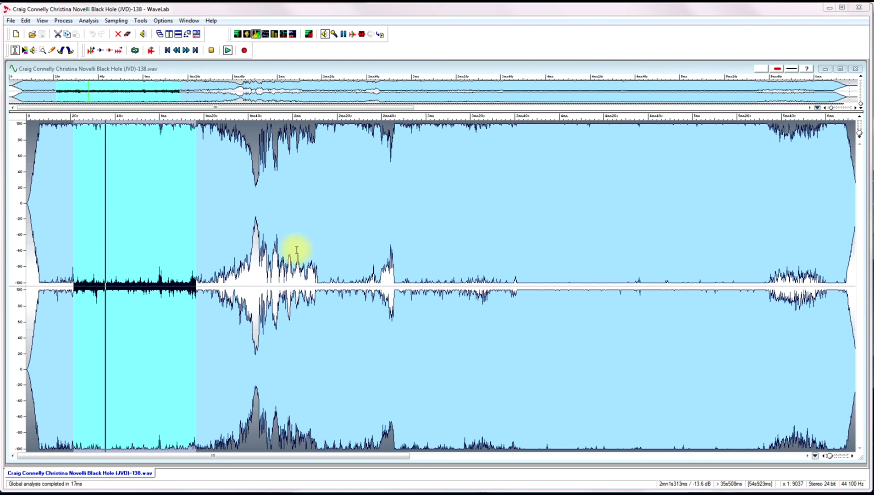
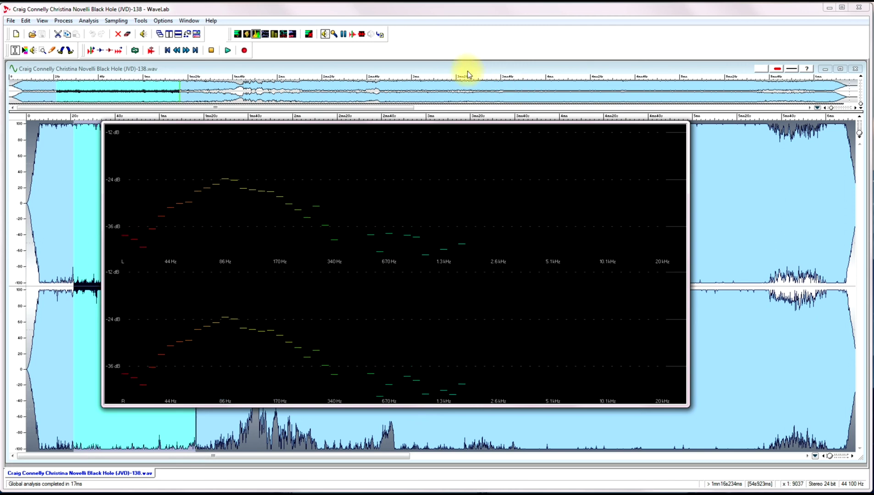
Move the spectrum meter clear of the loud opening selection and play that selection to examine its frequency spectrum
{"action": "left_click_drag", "start_coordinate": [337, 138], "coordinate": [466, 165]}
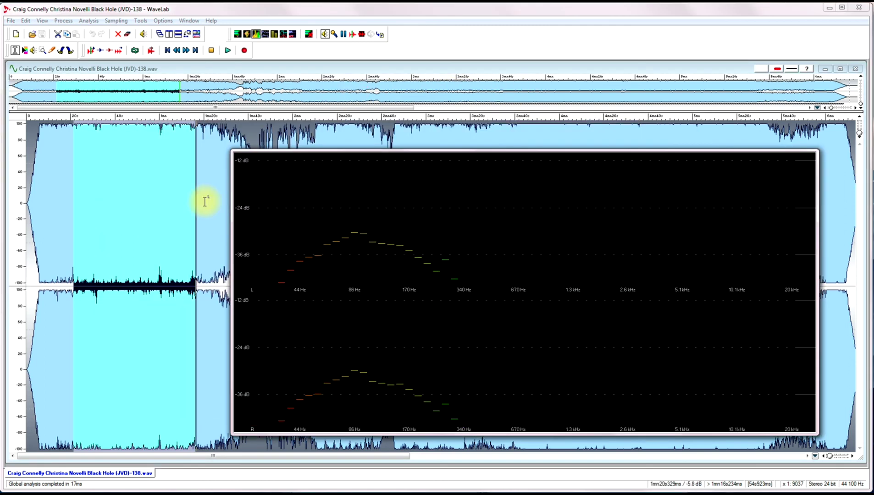
{"action": "right_click", "coordinate": [148, 205]}
{"action": "left_click", "coordinate": [202, 273]}
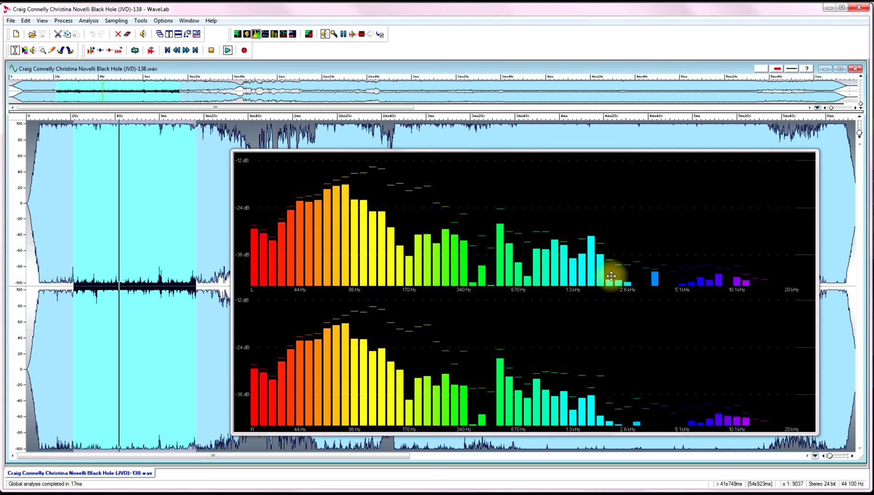
Move the spectrum meter off the waveform and out of view while the selection plays
{"action": "left_click_drag", "start_coordinate": [518, 260], "coordinate": [512, 43]}
{"action": "left_click_drag", "start_coordinate": [813, 216], "coordinate": [777, 215]}
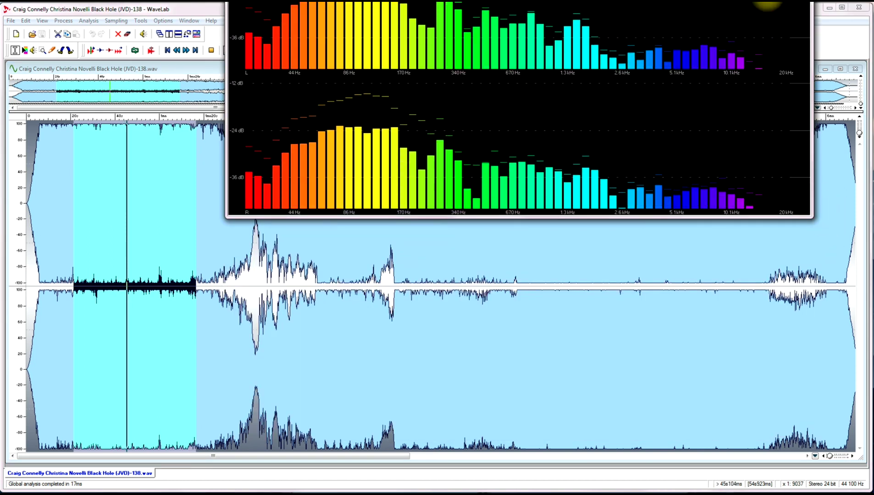
{"action": "left_click", "coordinate": [767, 12]}
{"action": "left_click", "coordinate": [569, 10]}
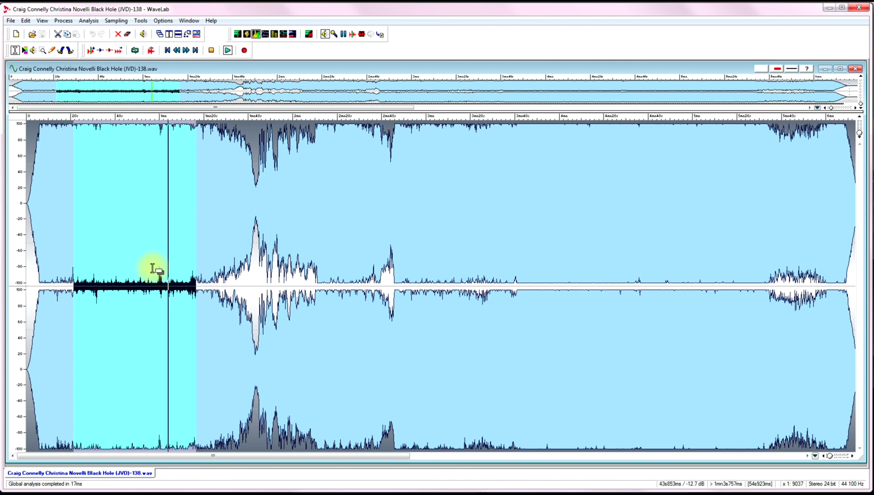
Stop playback and replace the selection with a cursor at about 1 min 57 s in the breakdown
{"action": "key", "text": "space"}
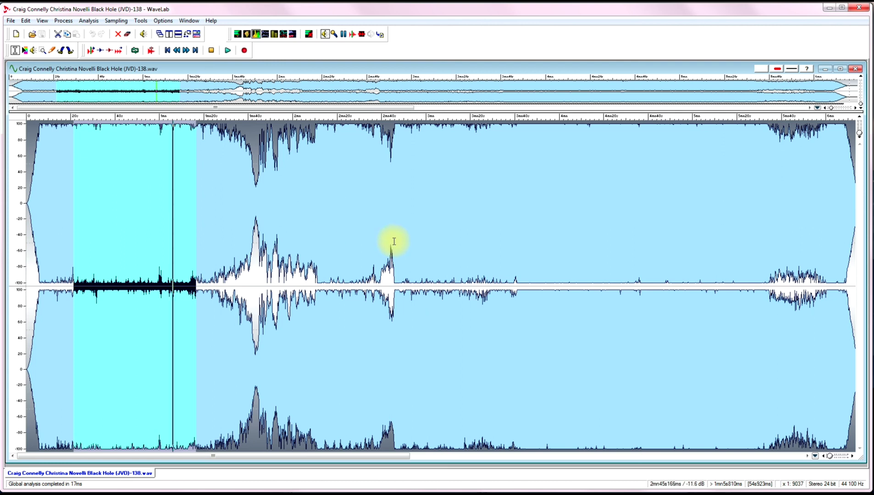
{"action": "left_click", "coordinate": [288, 224]}
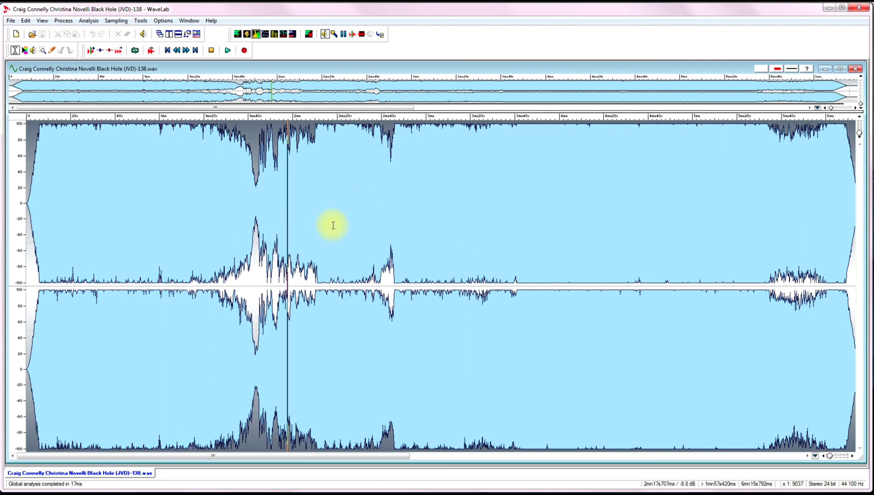